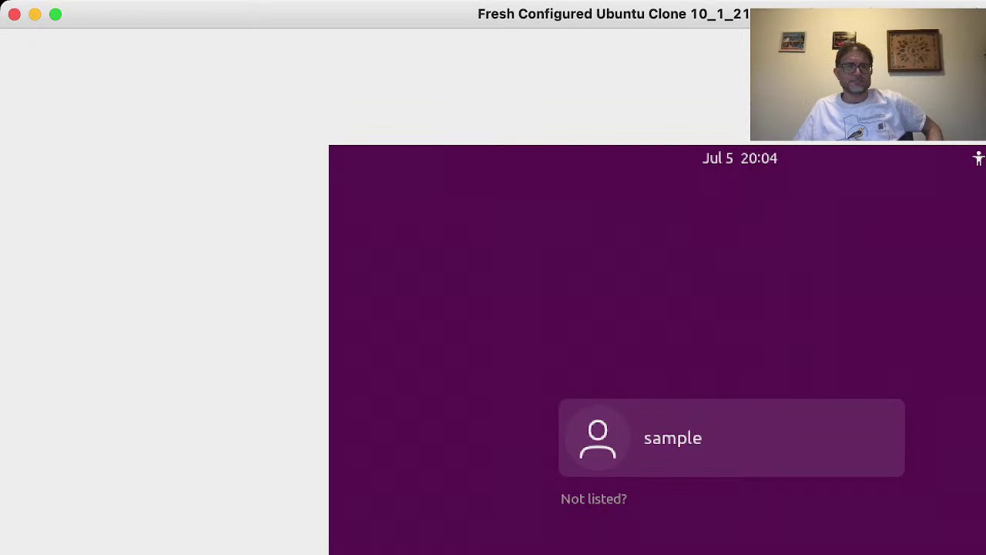
- Sign in to the Ubuntu virtual machine's sample account by entering the account password
key(Return)
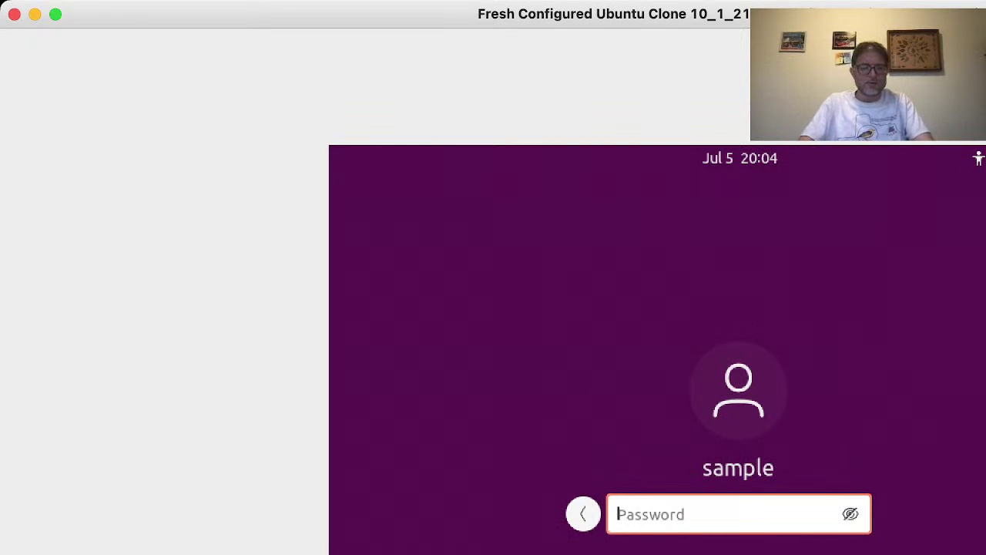
text(**********)
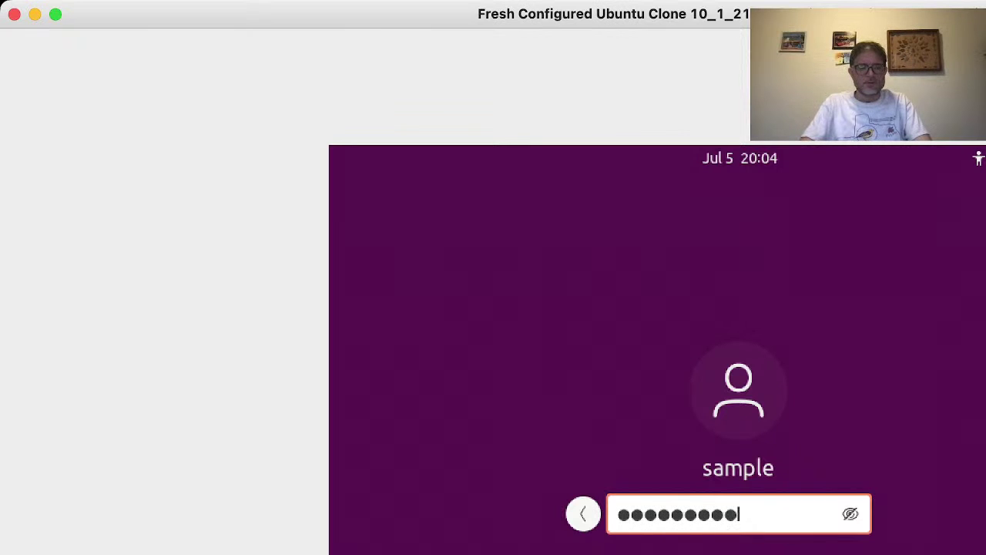
text(********)
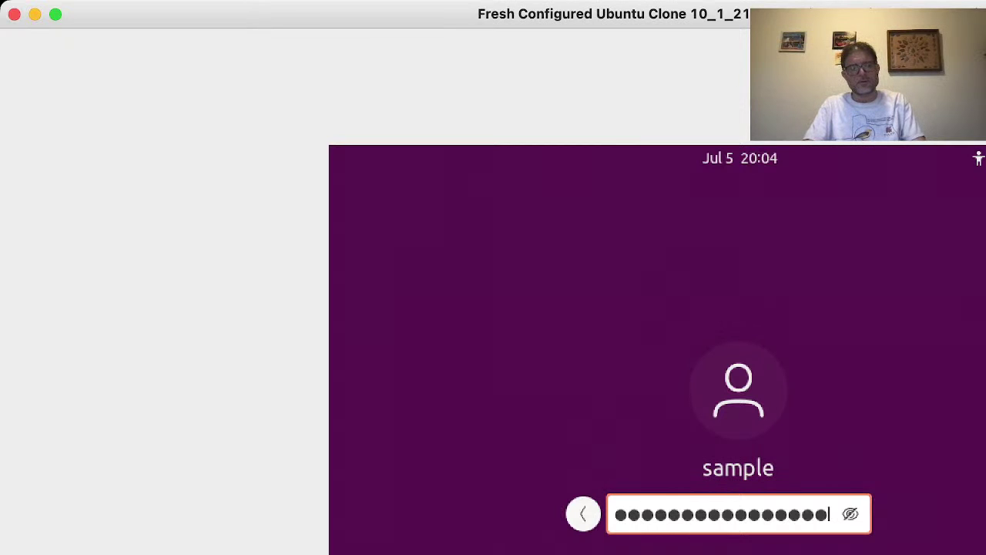
key(ctrl+a)
key(BackSpace)
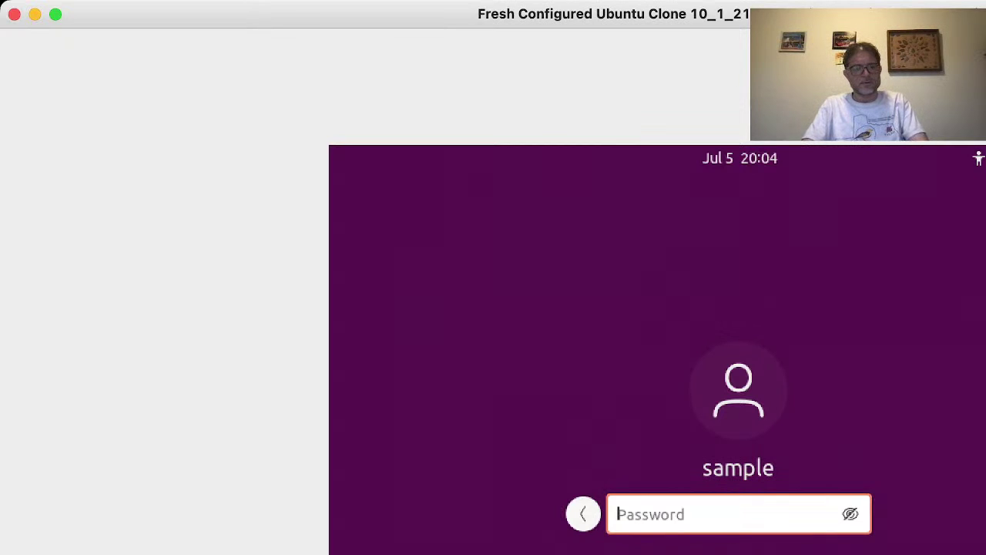
text(*************)
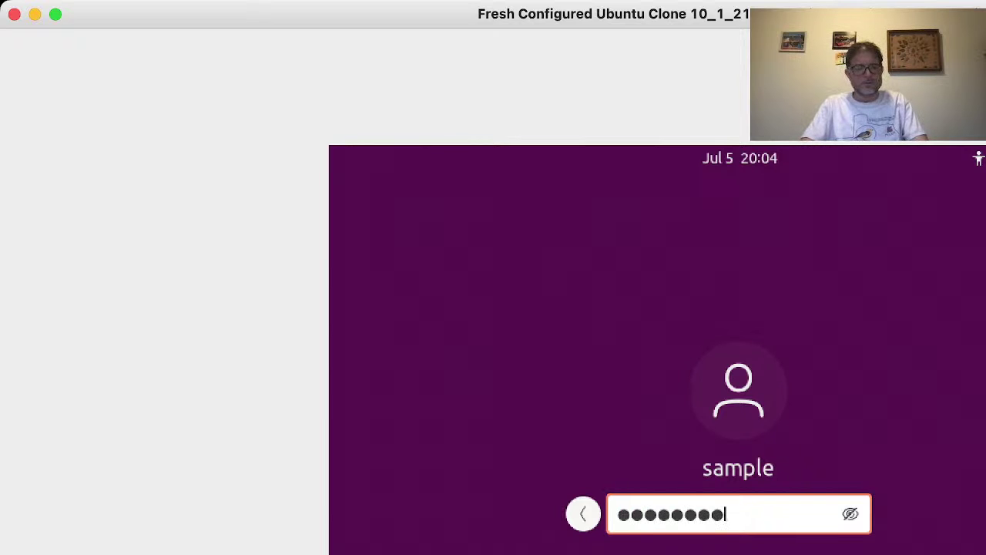
text(****)
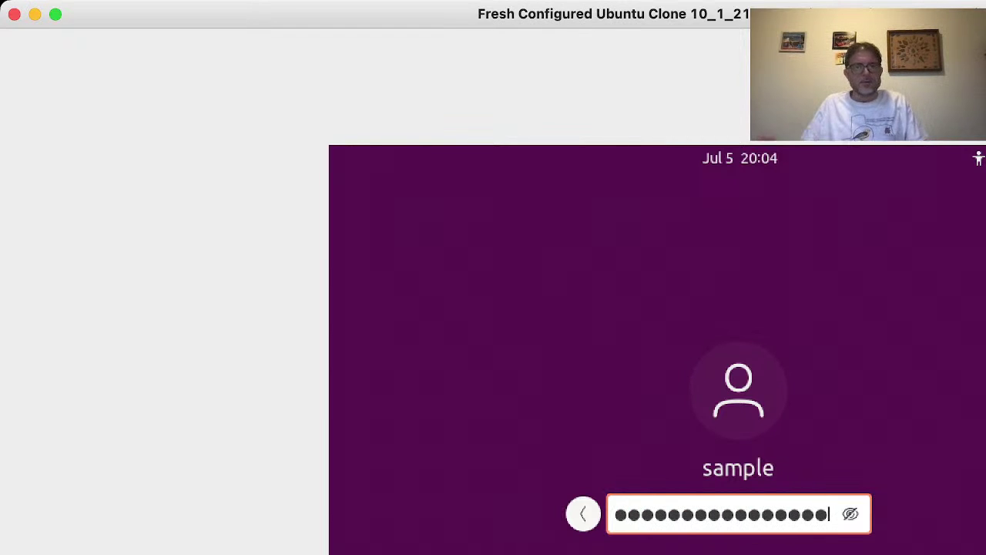
key(Return)
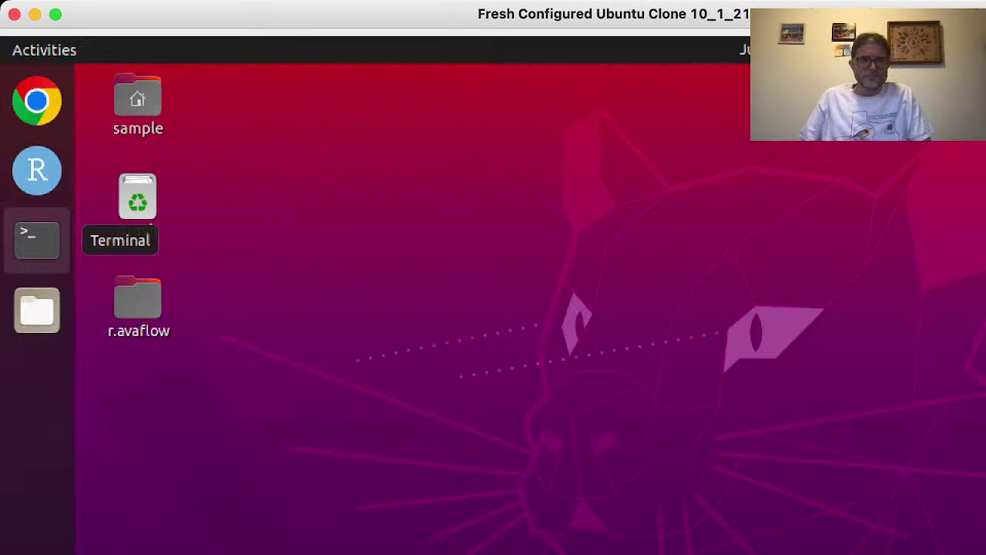
- Open a terminal and launch GRASS GIS with the command grass
click(37, 241)
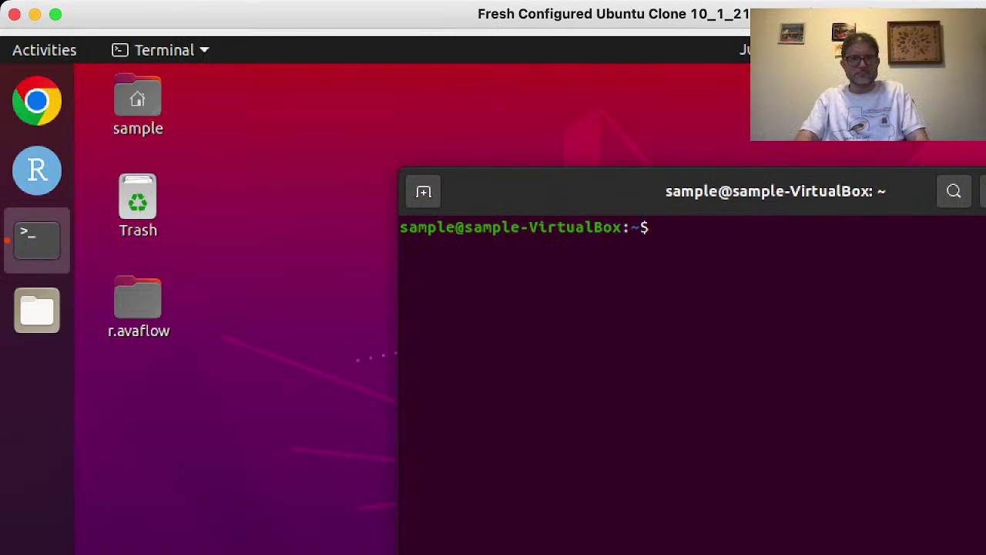
text(grass)
key(Return)
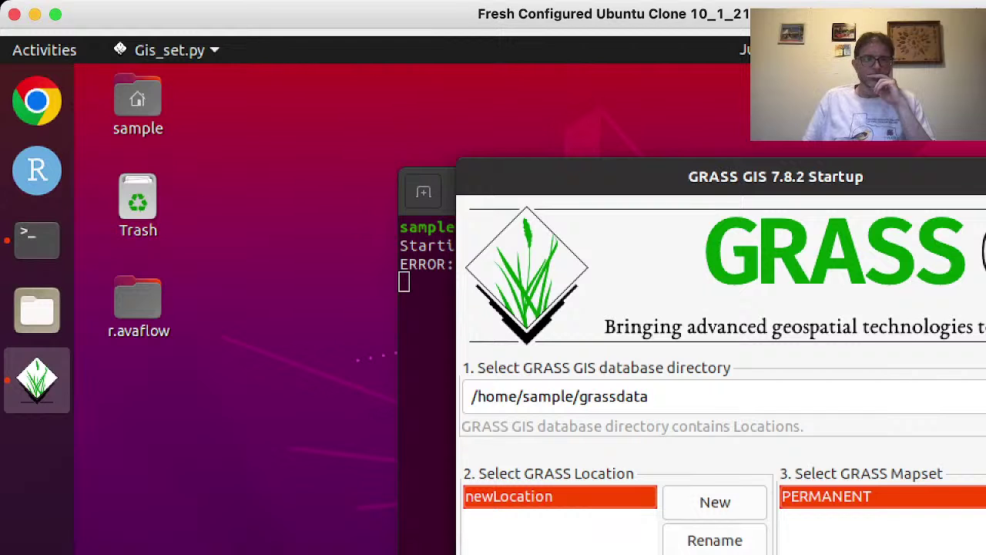
- Start the GRASS session in newLocation's PERMANENT mapset, agreeing to remove the existing .gislock file
key(Return)
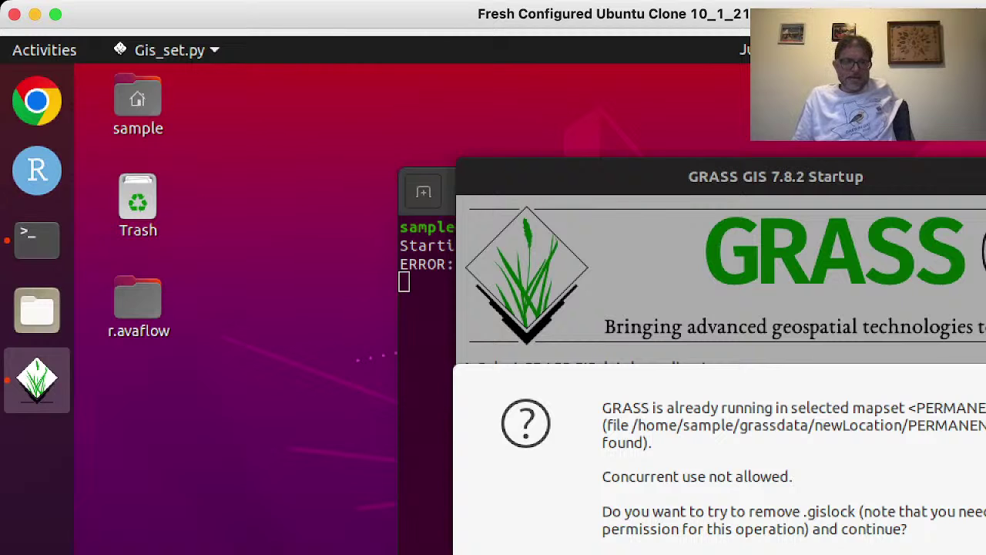
key(Return)
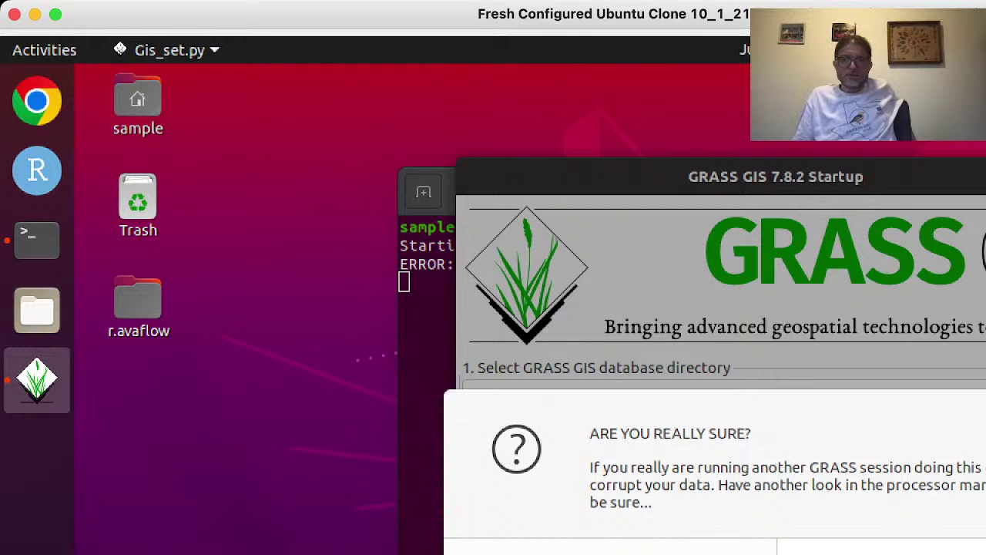
key(Return)
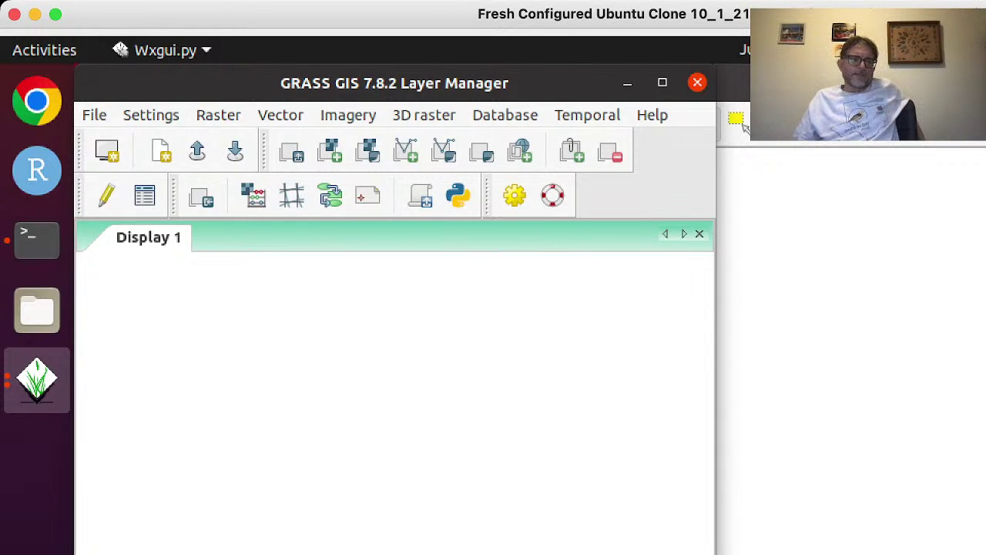
- Examine the add-on extension commands offered in the GRASS settings, without starting any of them
key(alt+s)
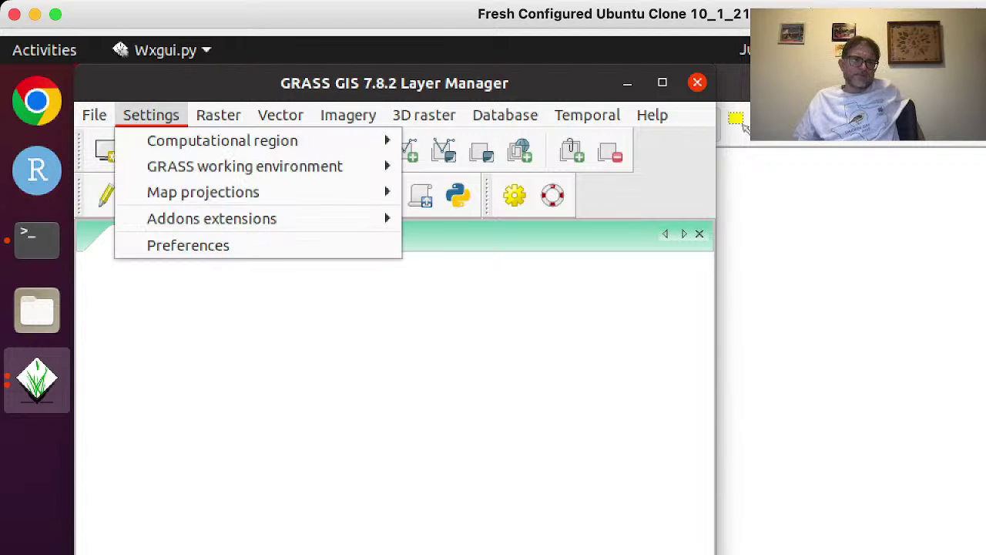
key(Down)
key(Down)
key(Down)
key(Right)
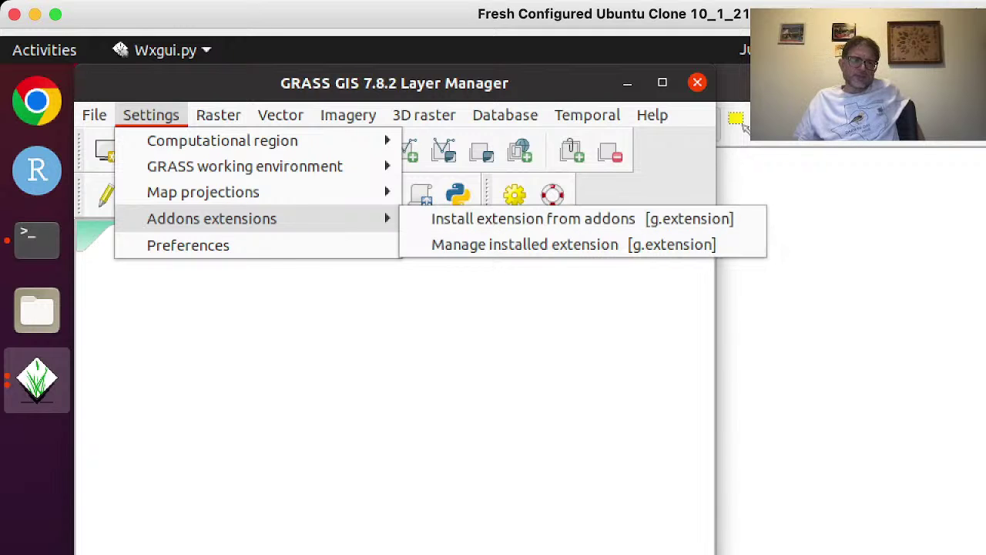
key(Escape)
key(Escape)
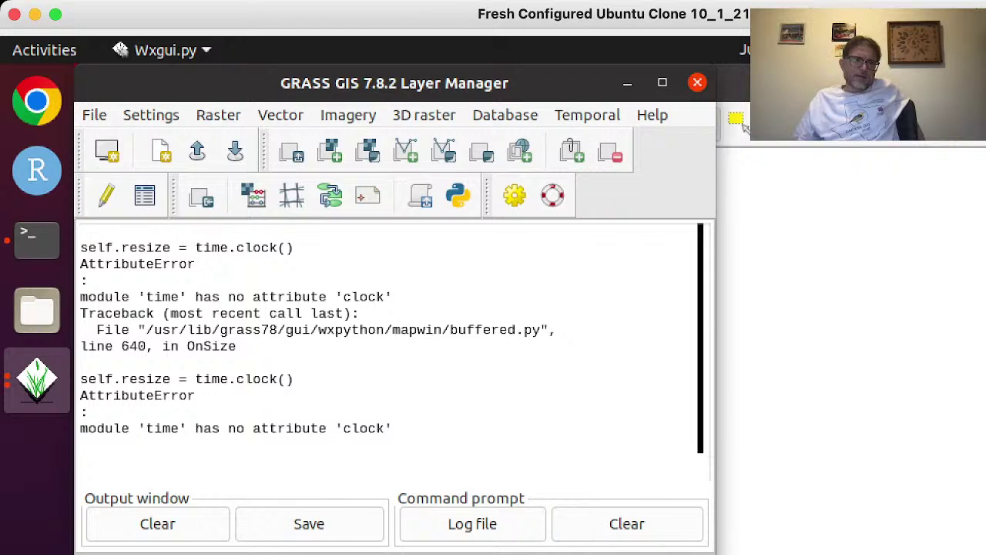
- Switch to Chrome to consult the r.avaflow 2.4 user manual, and return to GRASS GIS
click(37, 101)
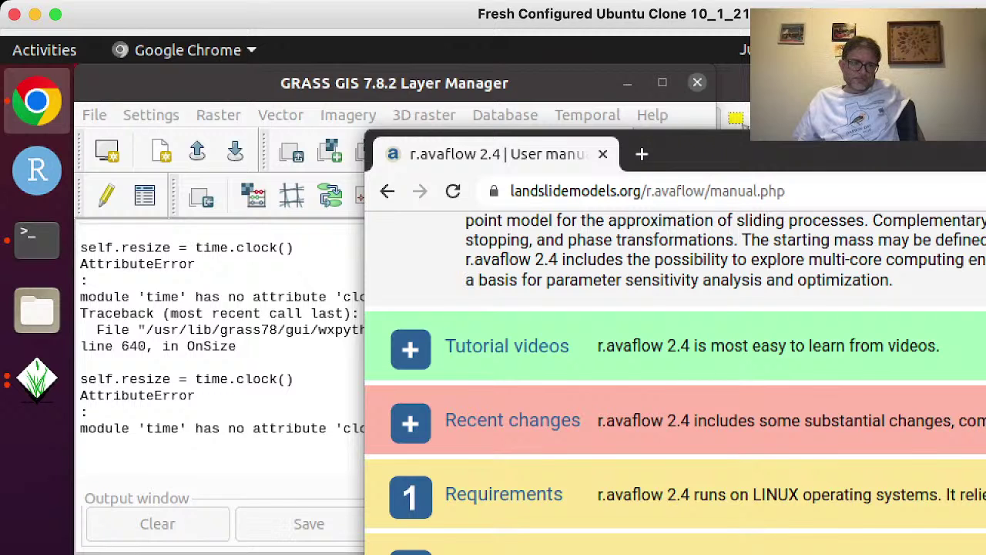
key(alt+Tab)
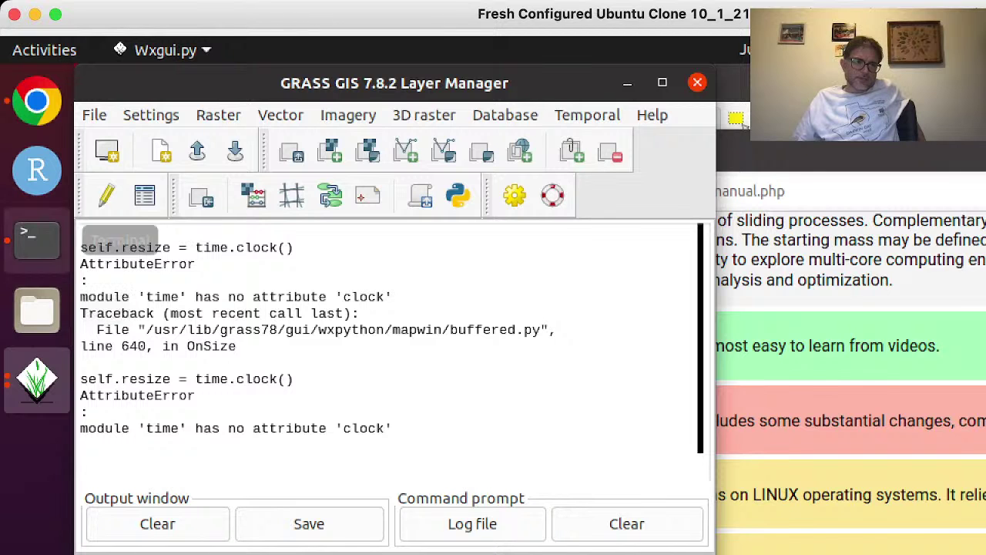
- Open a second terminal window and change its working directory to Desktop
click(37, 239)
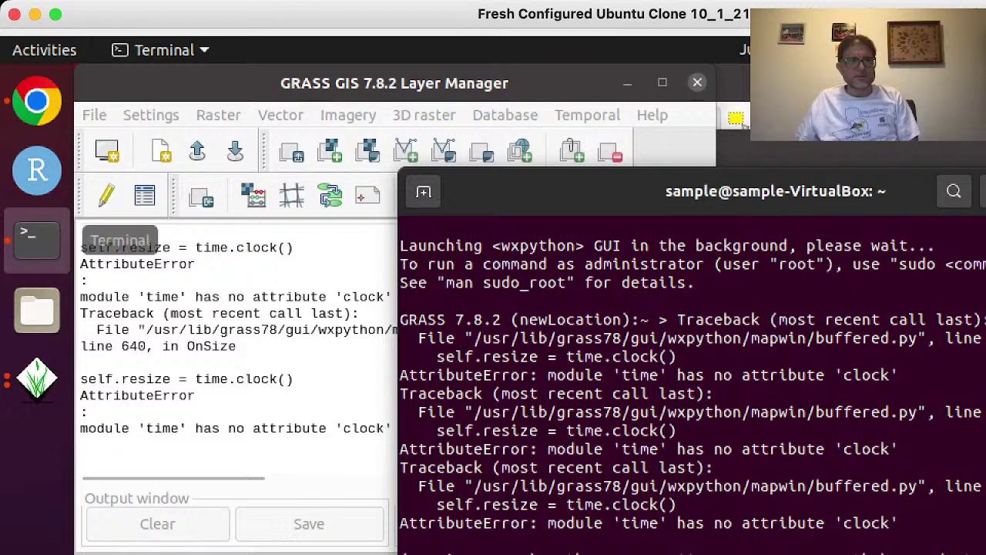
right_click(37, 239)
key(Escape)
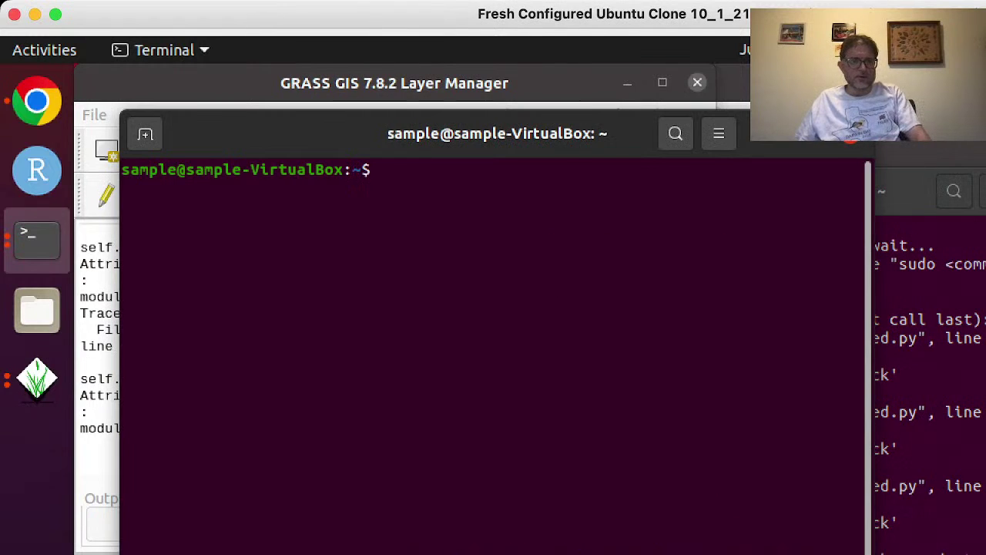
text(cd )
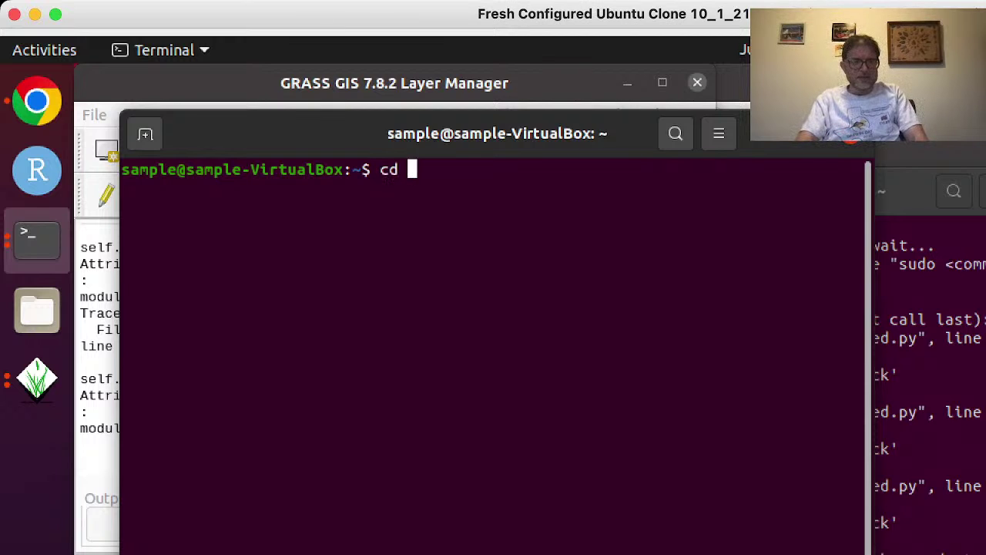
text(desktop)
key(Return)
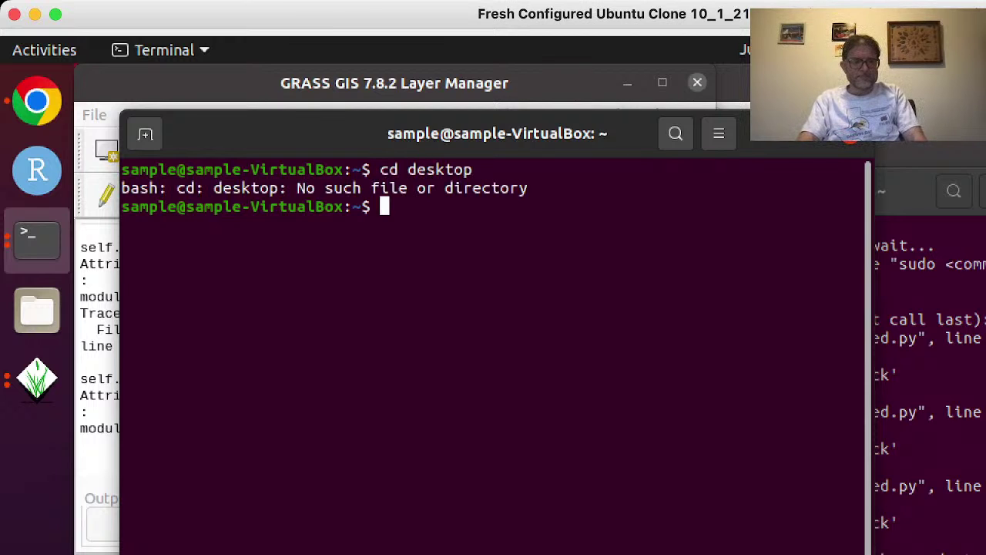
text(cd Des)
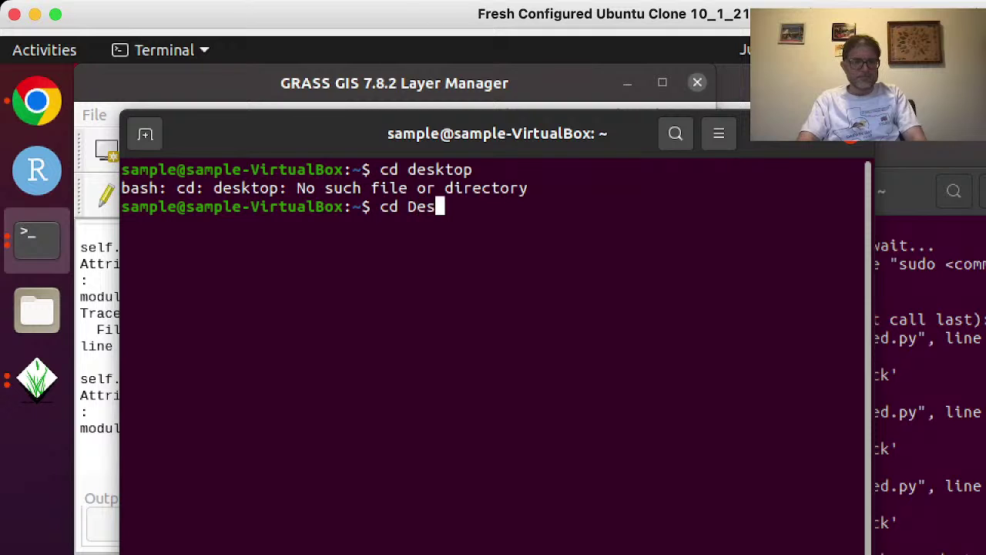
text(ktop)
key(Return)
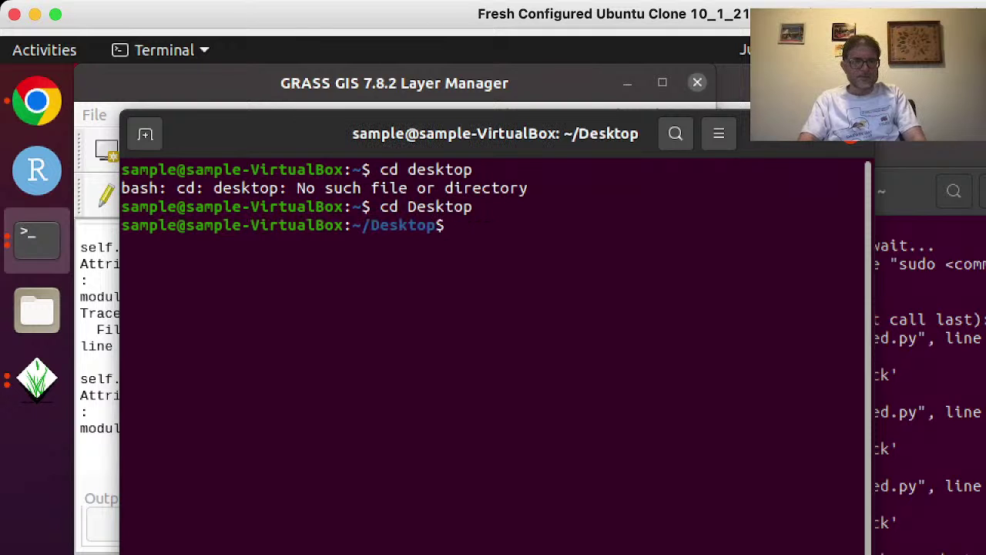
- List the Desktop directory's contents and change into the r.avaflow directory
text(ls)
key(Return)
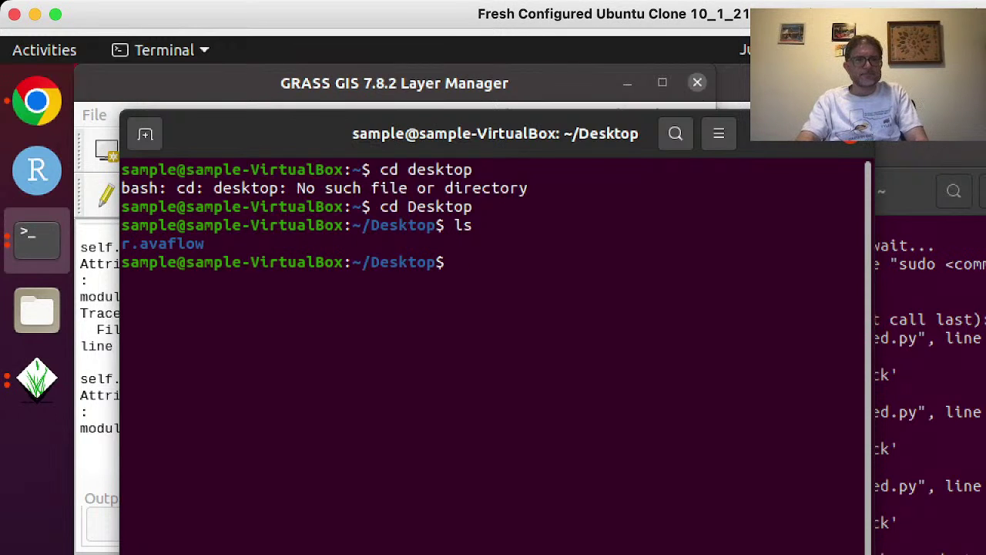
text(cd )
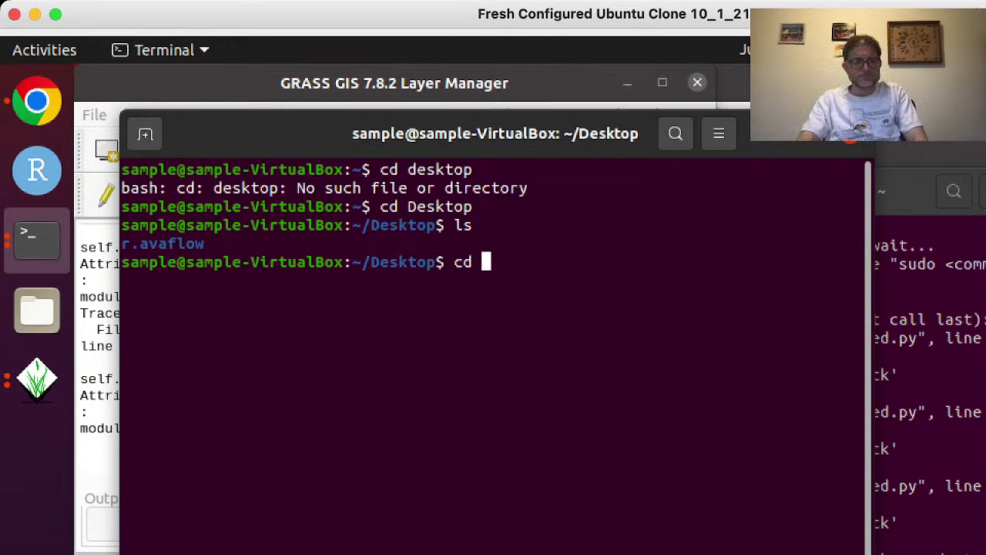
text(r.ava)
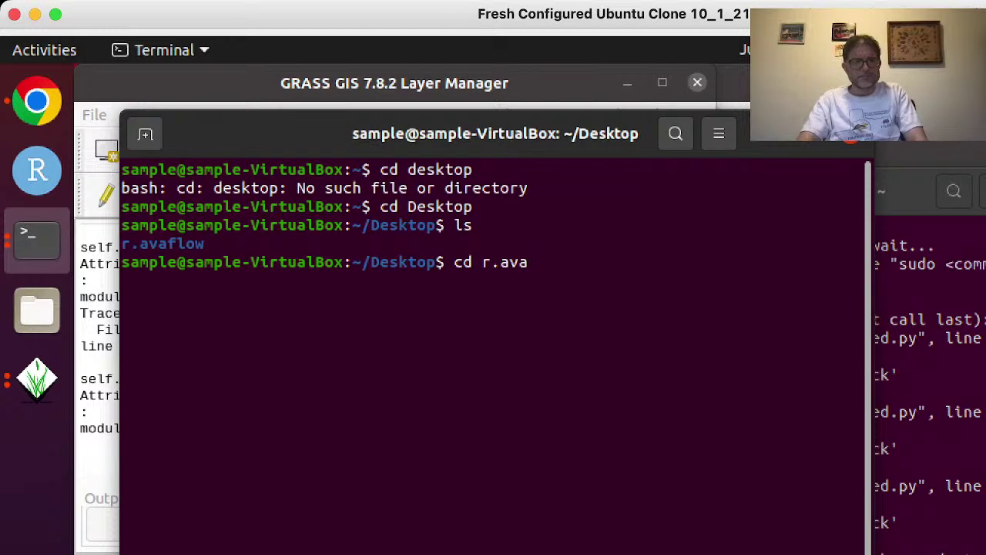
text(flow)
key(Return)
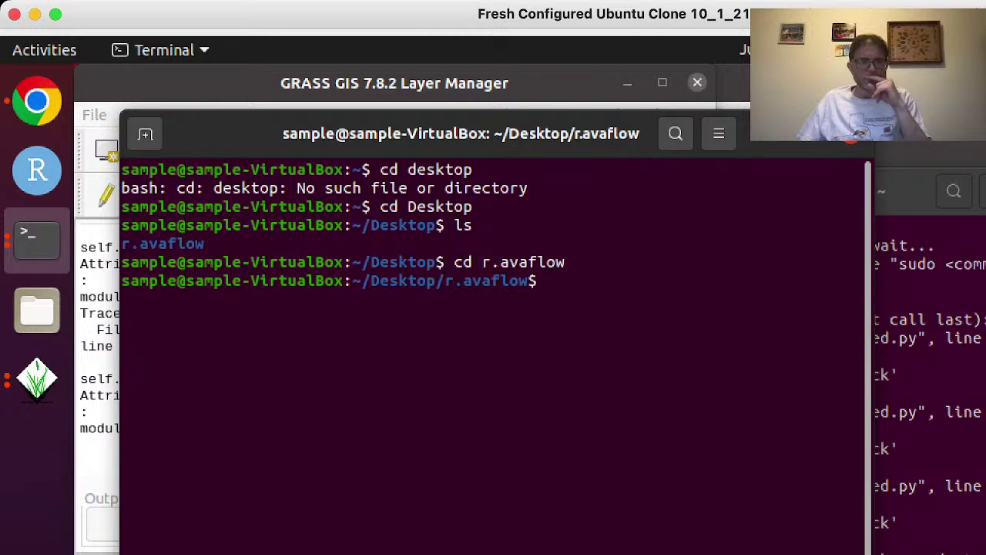
- Open a new Files window and go to the Desktop folder
key(alt+Tab)
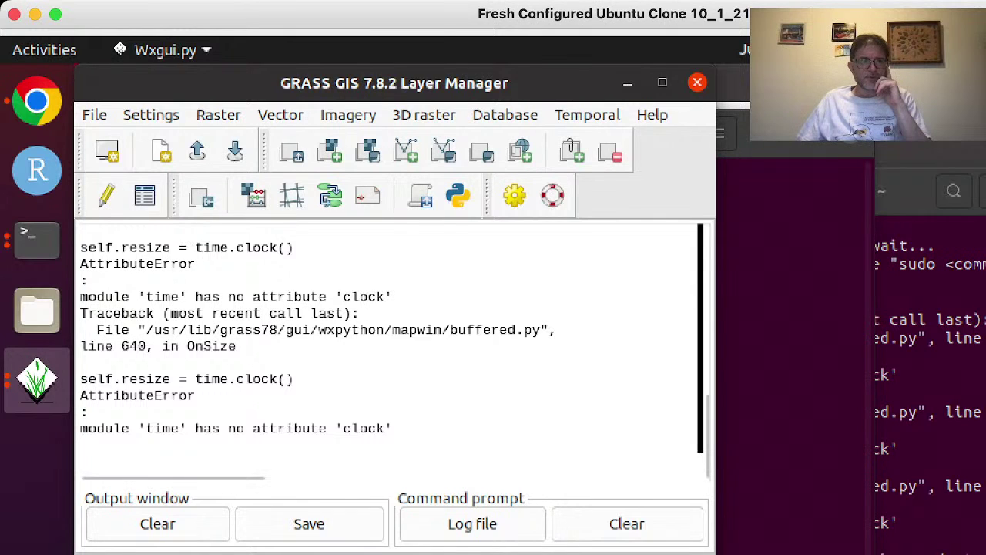
right_click(37, 310)
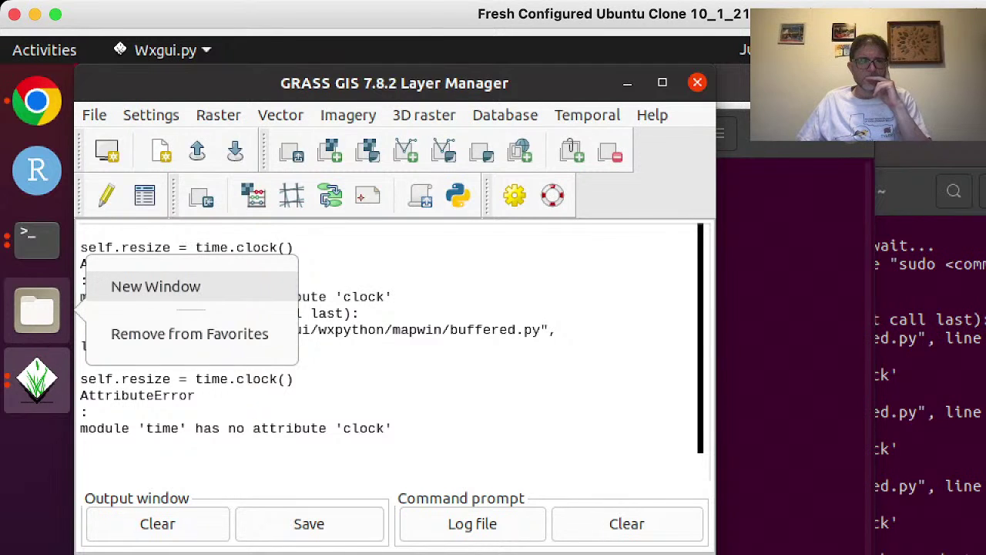
click(155, 286)
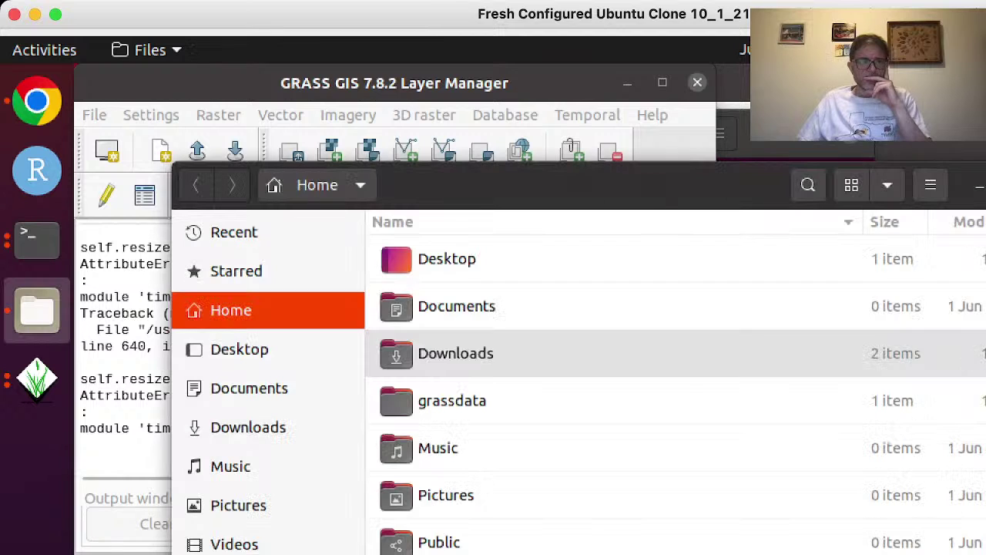
click(447, 259)
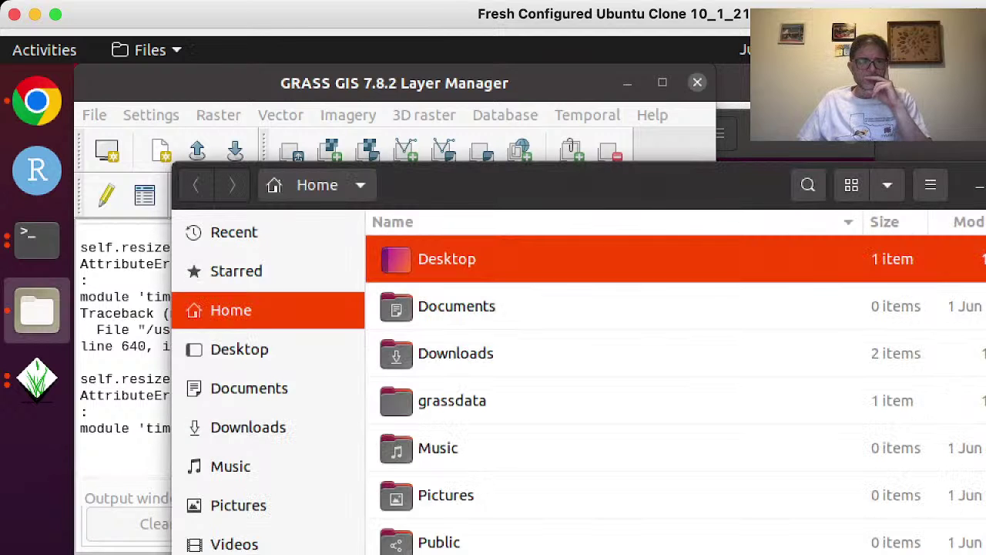
double_click(447, 259)
- Check the parent folder path in the r.avaflow folder's properties, and return to the GRASS Layer Manager
click(448, 259)
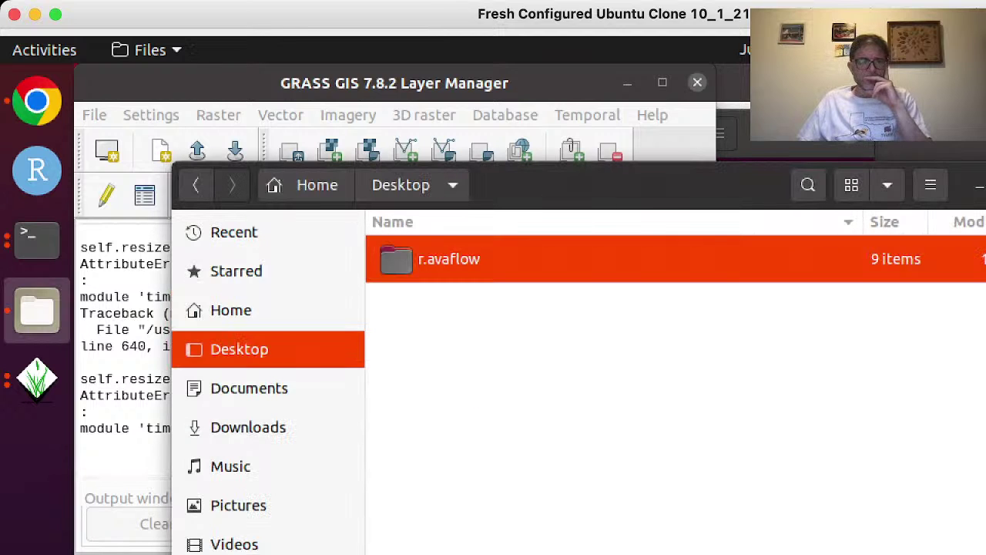
right_click(493, 262)
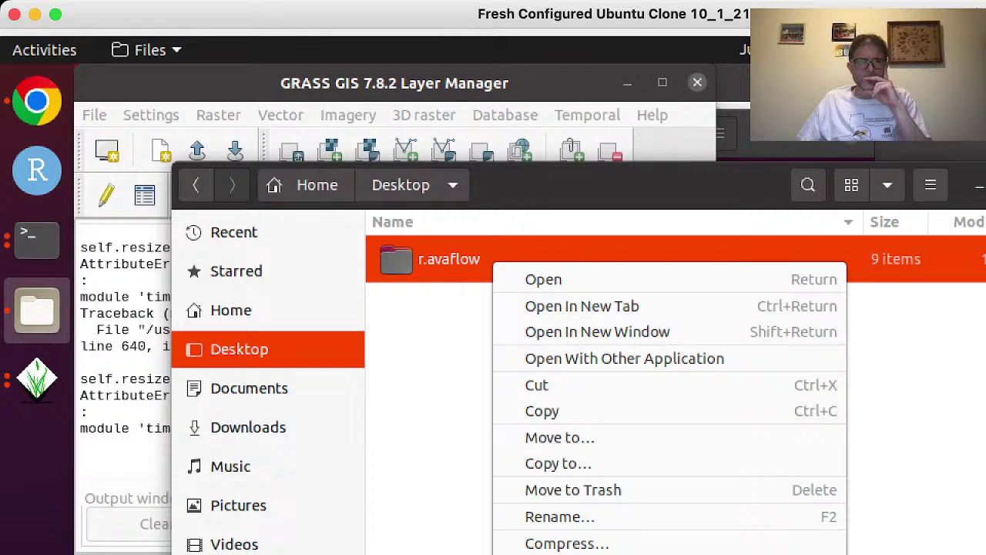
key(ctrl+i)
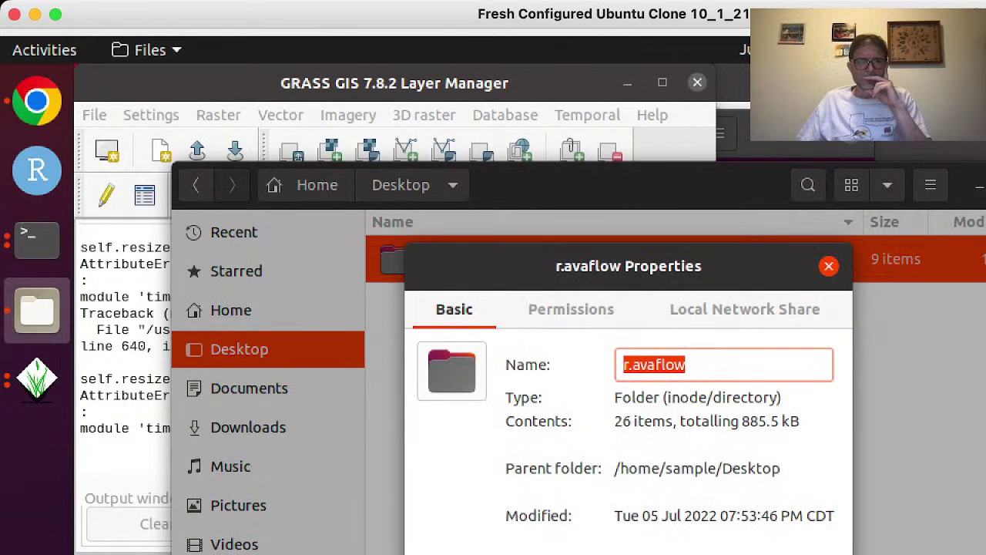
mouse_move(615, 468)
mouse_down()
mouse_move(744, 471)
mouse_move(653, 484)
mouse_move(618, 473)
mouse_up()
click(668, 468)
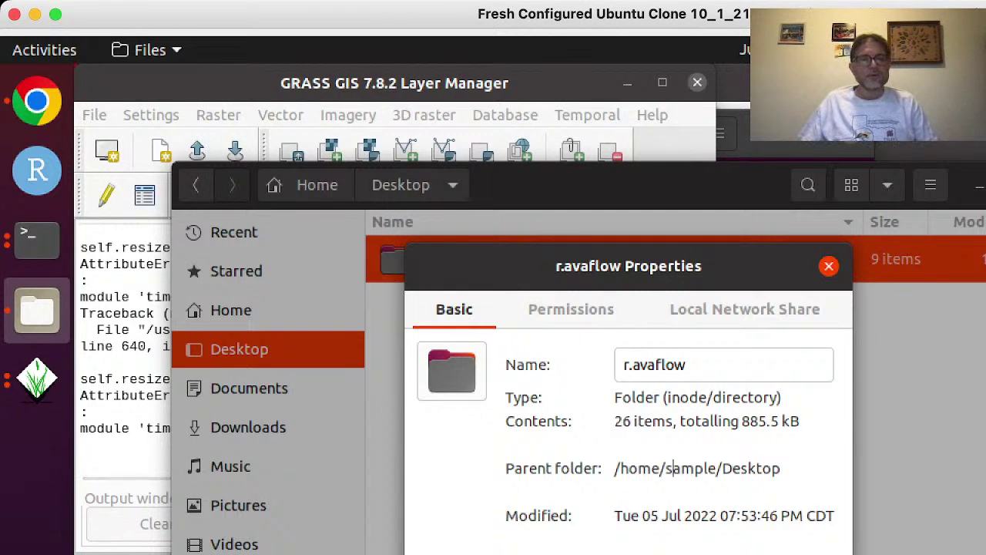
key(alt+Tab)
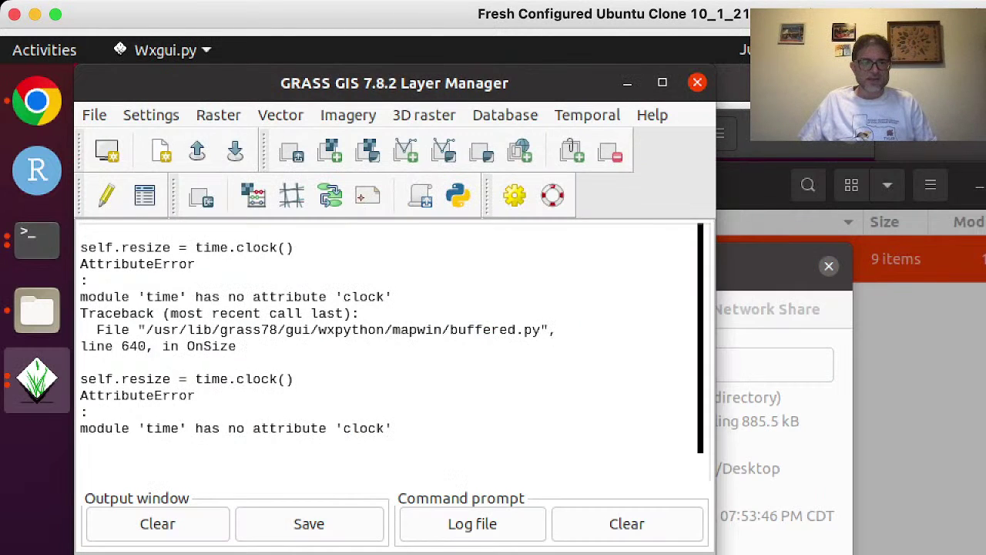